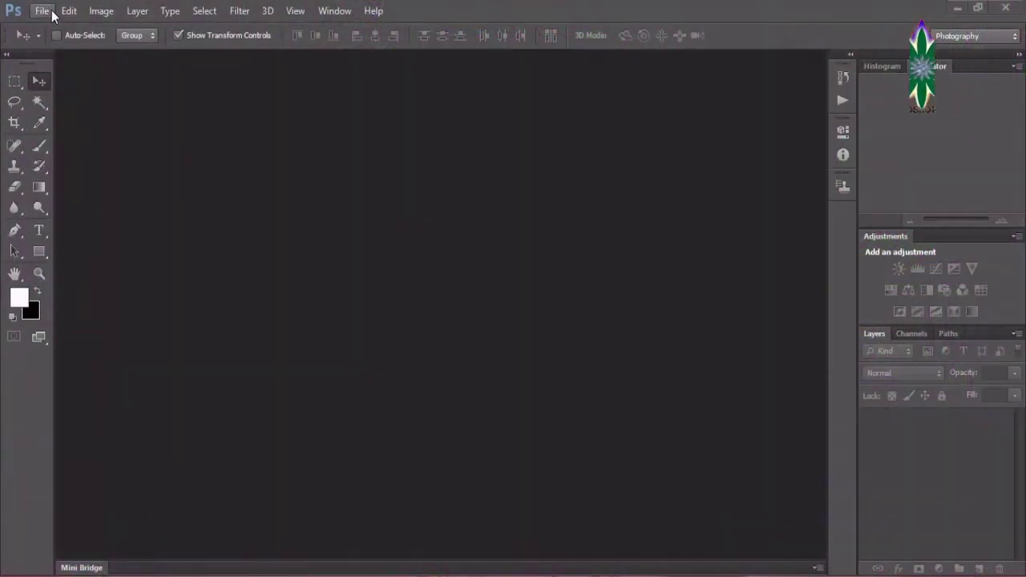
Step: Show the File menu commands on the empty Photoshop workspace
left_click(51, 10)
left_click(41, 11)
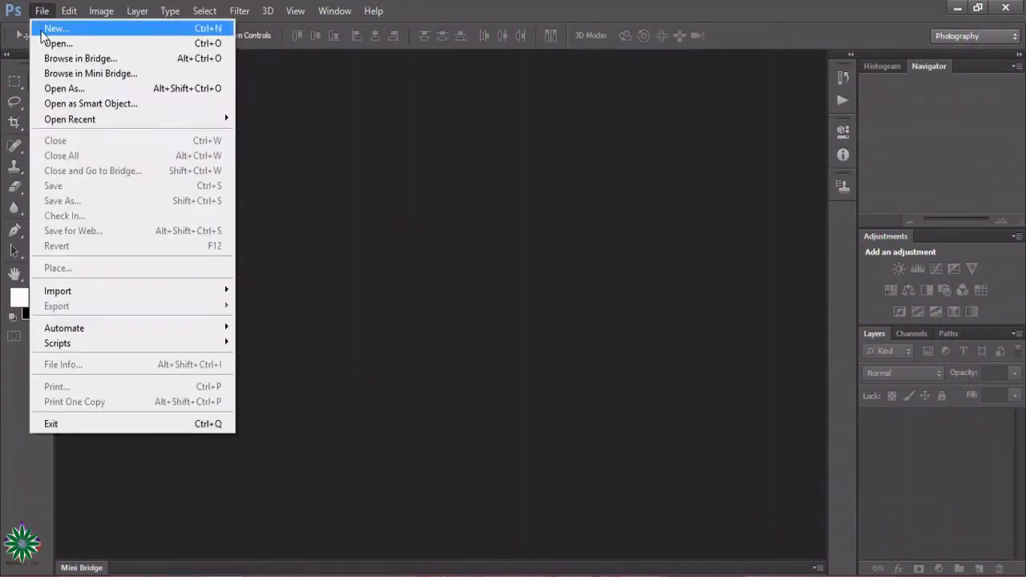
Step: Open 3d-Fantasy-Girl-4-Wallpaper-Background-Hd.jpg through the File > Open dialog
left_click(41, 44)
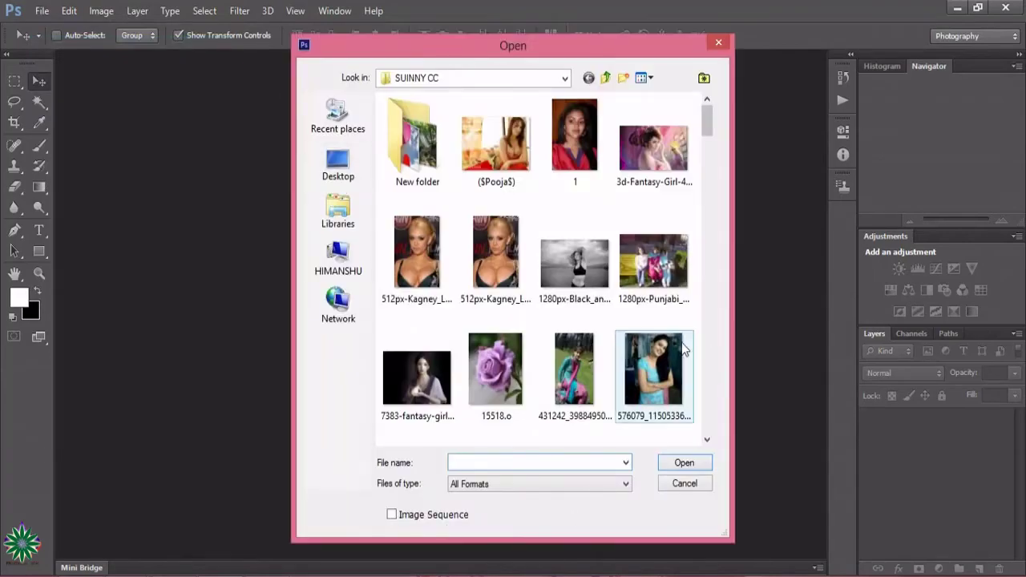
left_click(706, 440)
left_click(707, 100)
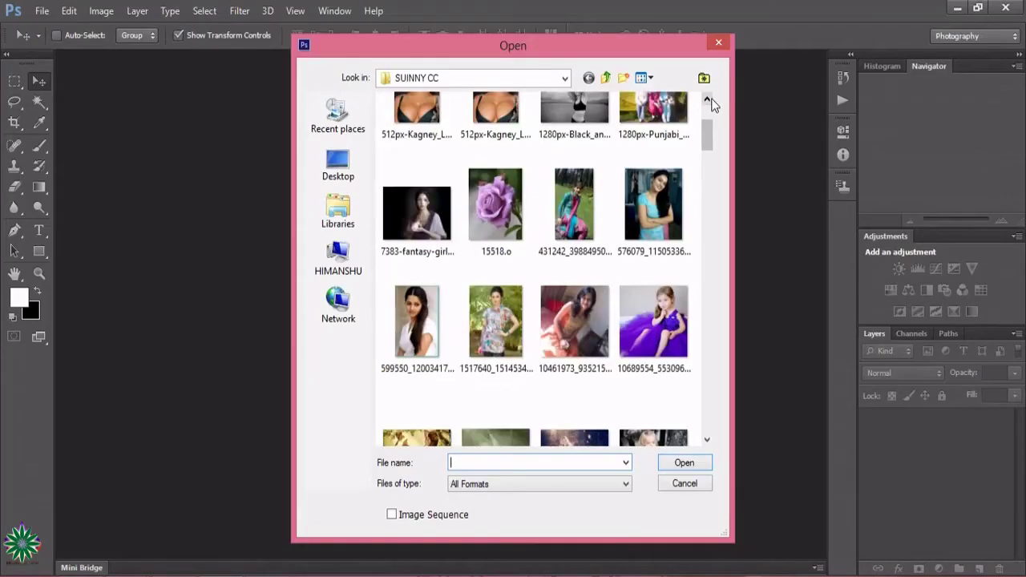
left_click(707, 100)
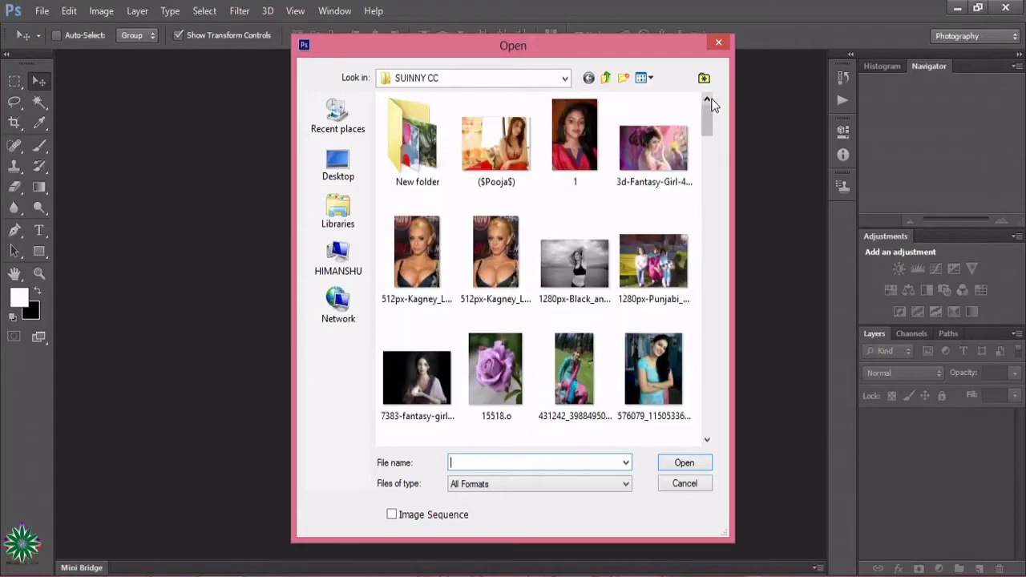
double_click(652, 152)
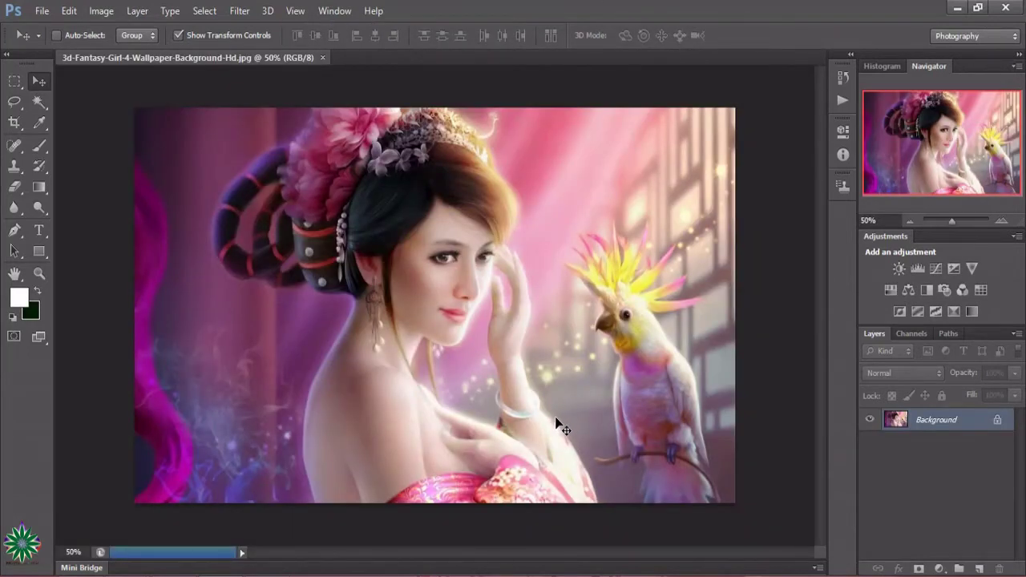
Step: Duplicate the Background layer as Background copy and show the Filter > Render options
left_click_drag(973, 419, 978, 567)
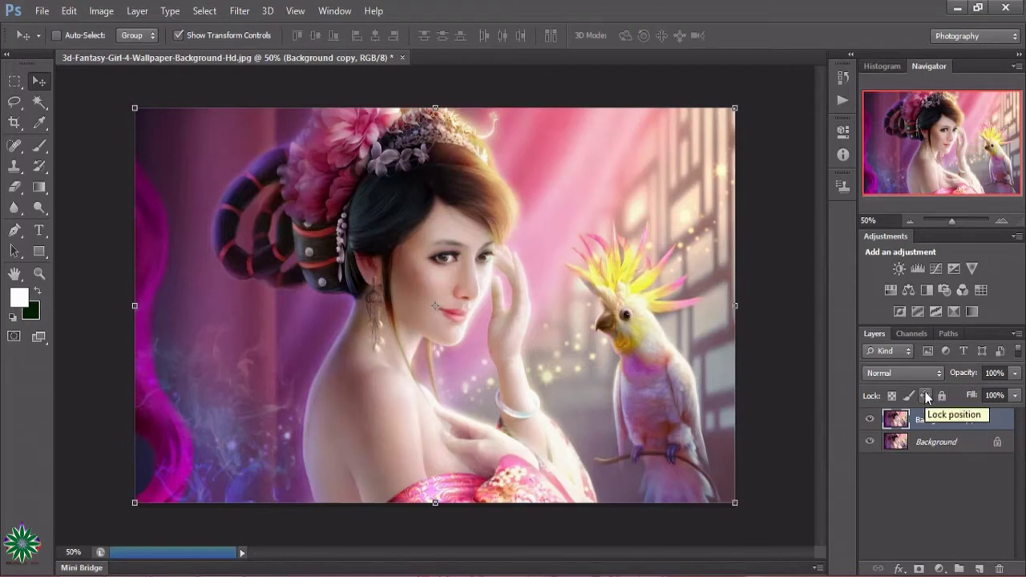
left_click(237, 13)
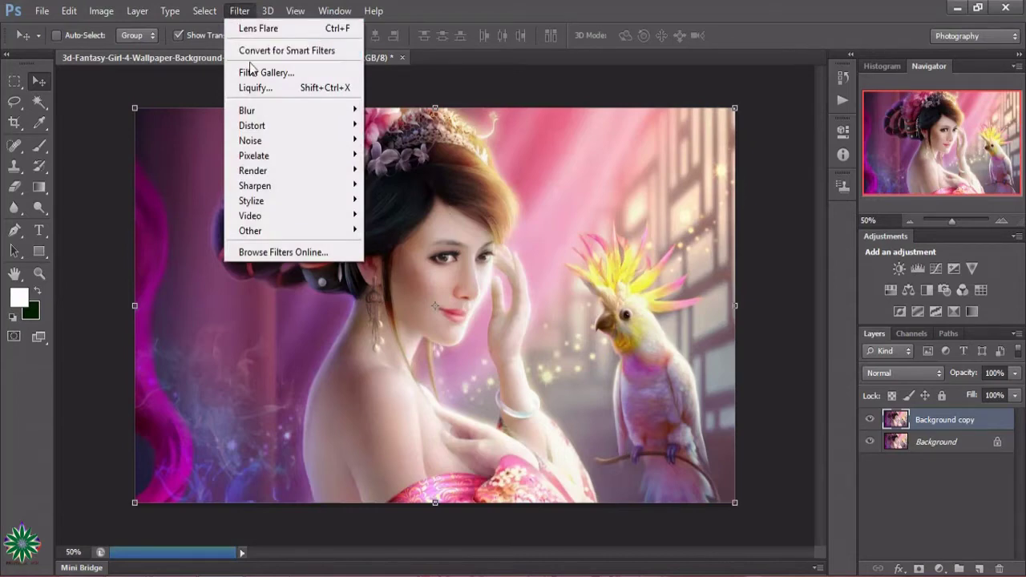
mouse_move(252, 170)
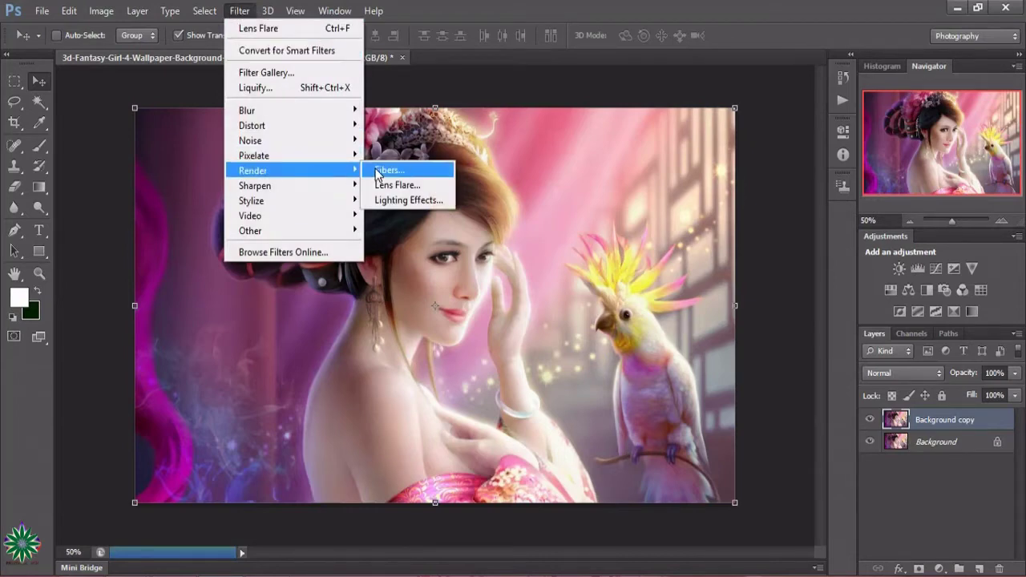
Step: Apply a 105mm Prime lens flare at the upper left with 131% brightness
left_click(383, 187)
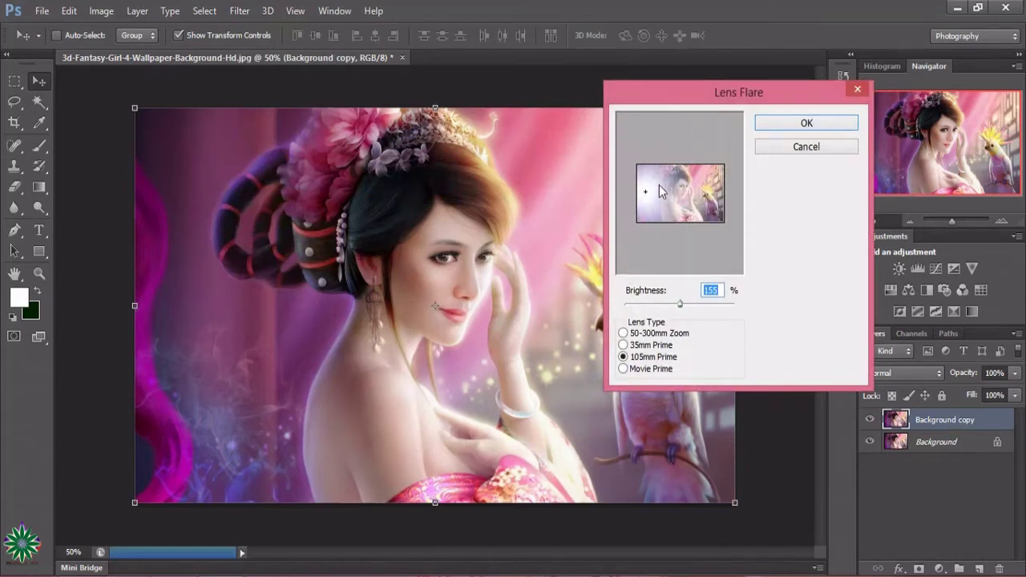
left_click(622, 345)
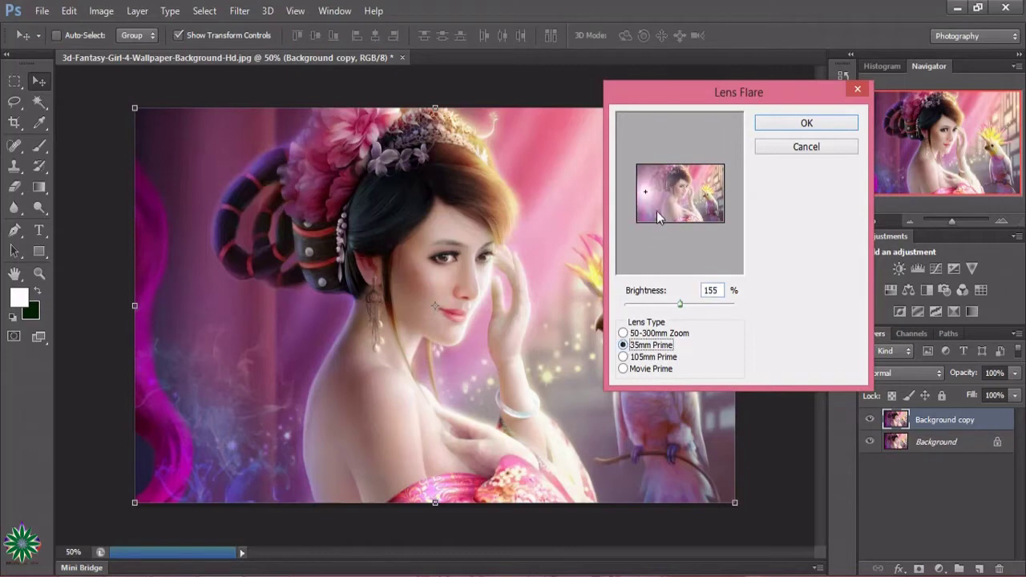
left_click(642, 190)
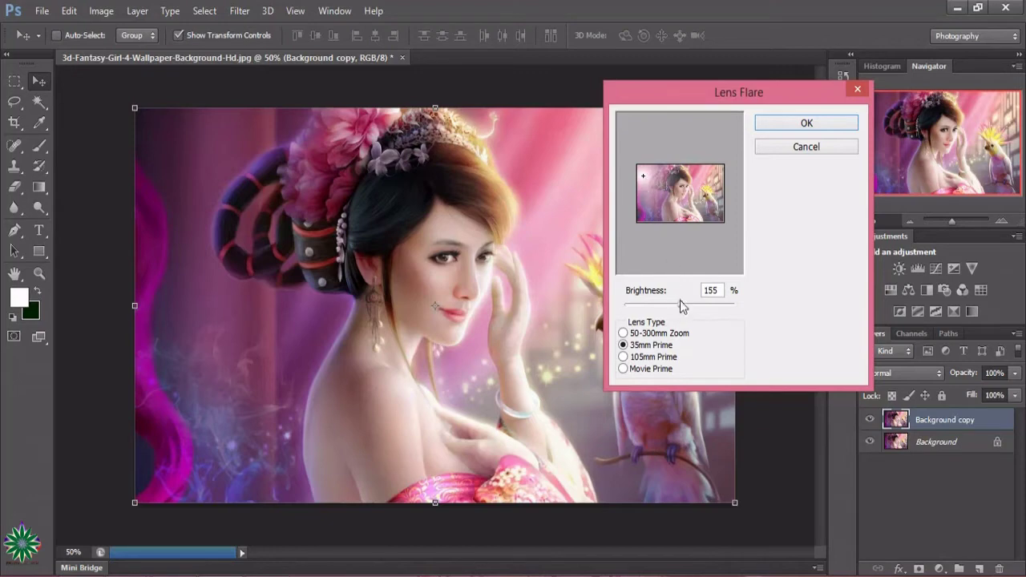
left_click_drag(679, 305, 681, 311)
left_click(623, 356)
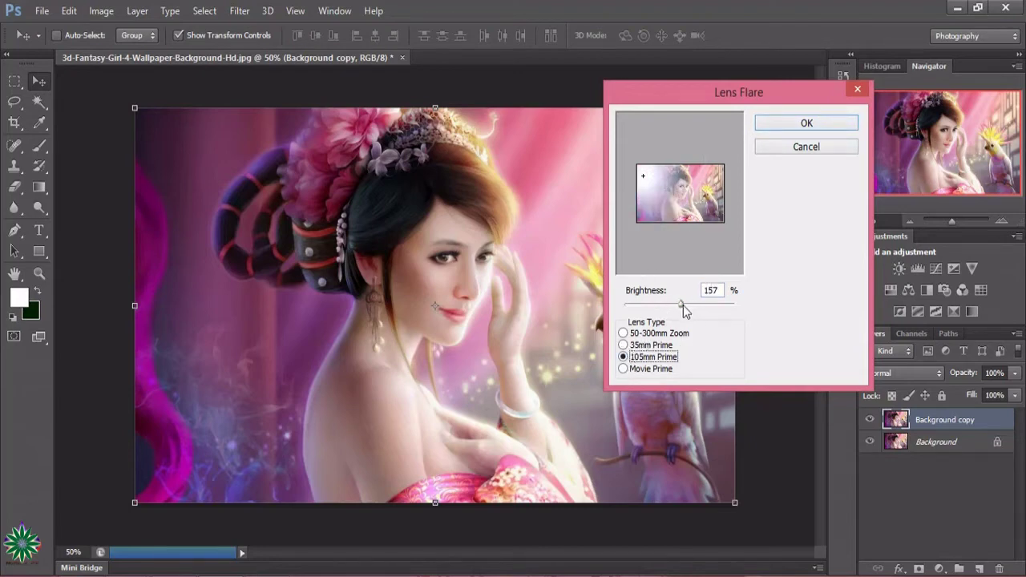
left_click_drag(681, 304, 672, 305)
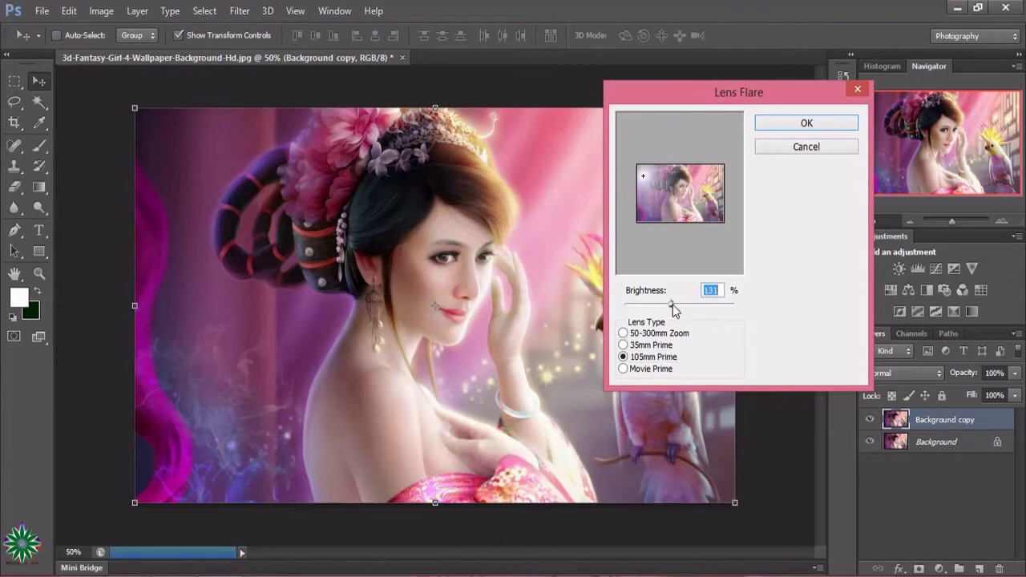
left_click(824, 129)
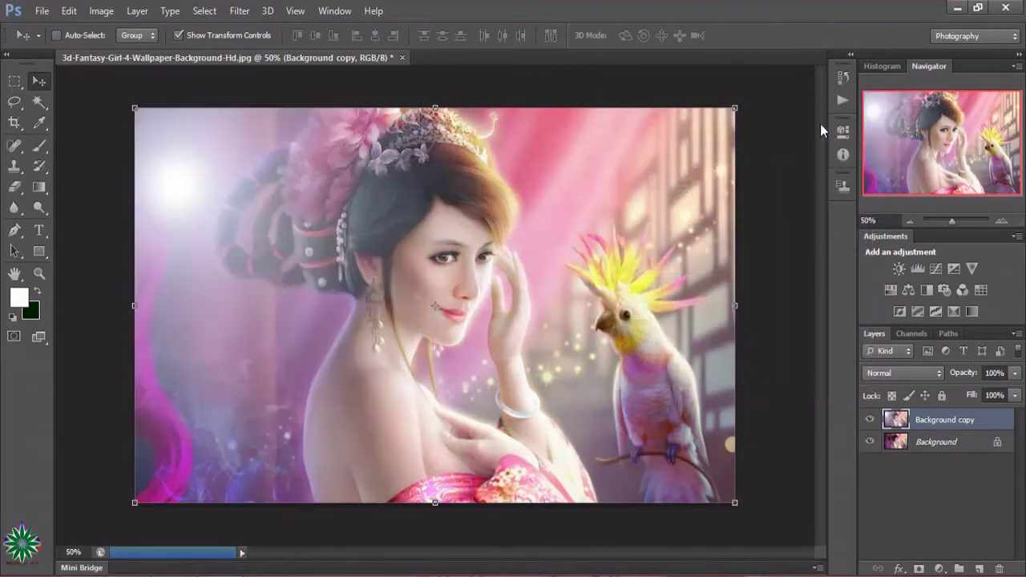
Step: Fade the lens flare to Soft Light mode at about 59% opacity
left_click(67, 10)
left_click(132, 67)
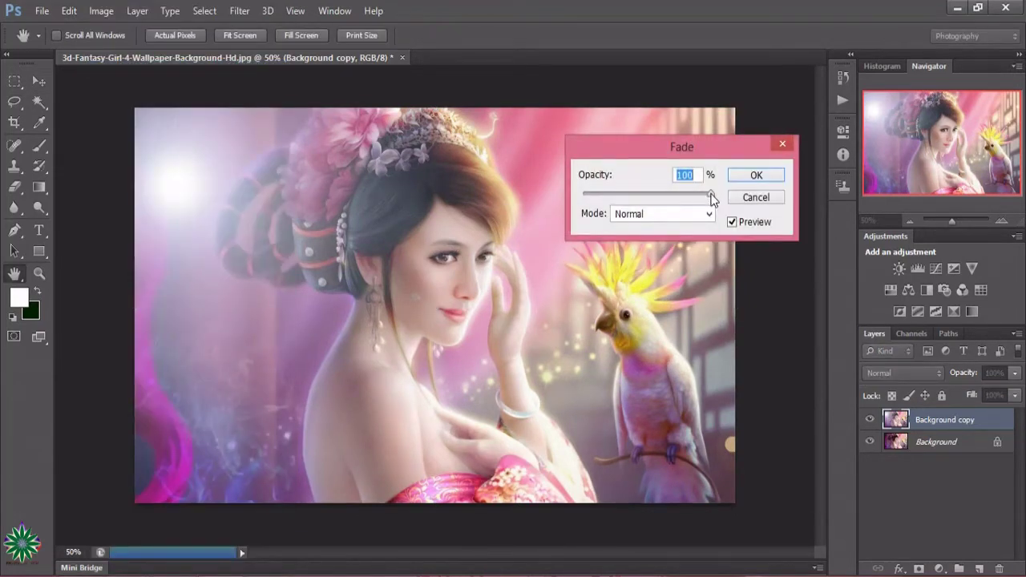
mouse_move(693, 194)
left_mouse_down()
mouse_move(662, 196)
mouse_move(674, 204)
left_mouse_up()
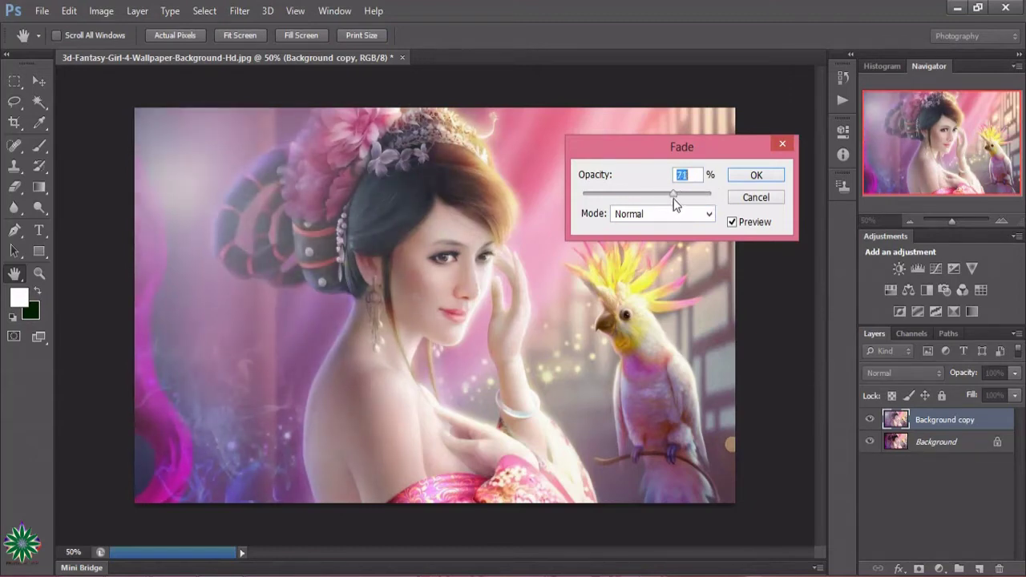
left_click(708, 215)
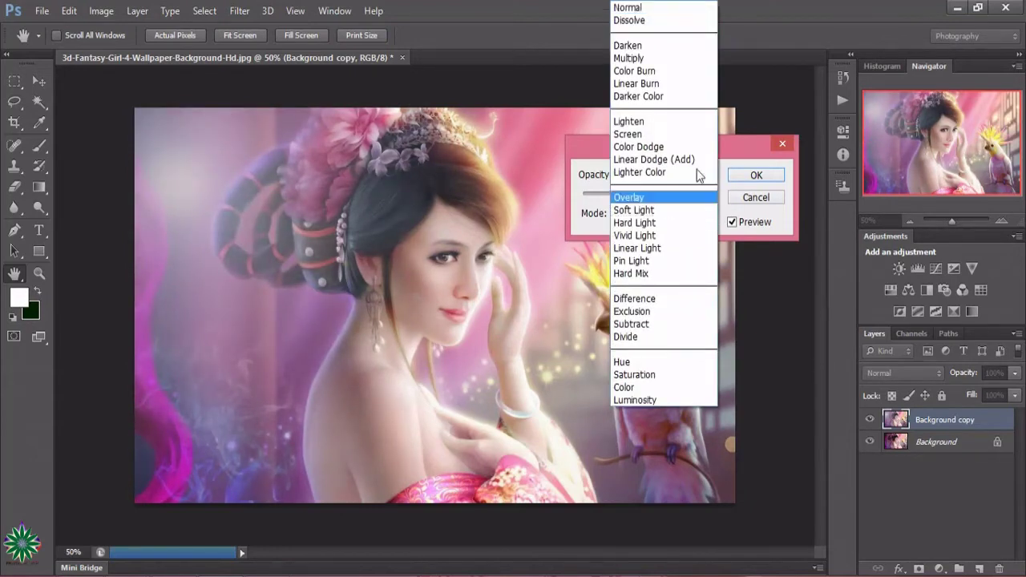
left_click(666, 211)
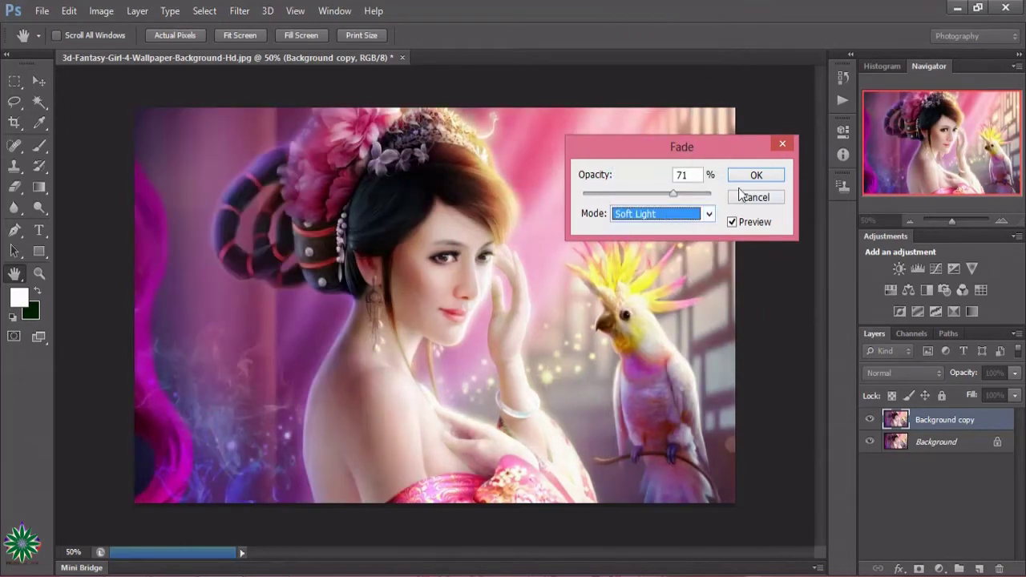
left_click_drag(674, 194, 658, 193)
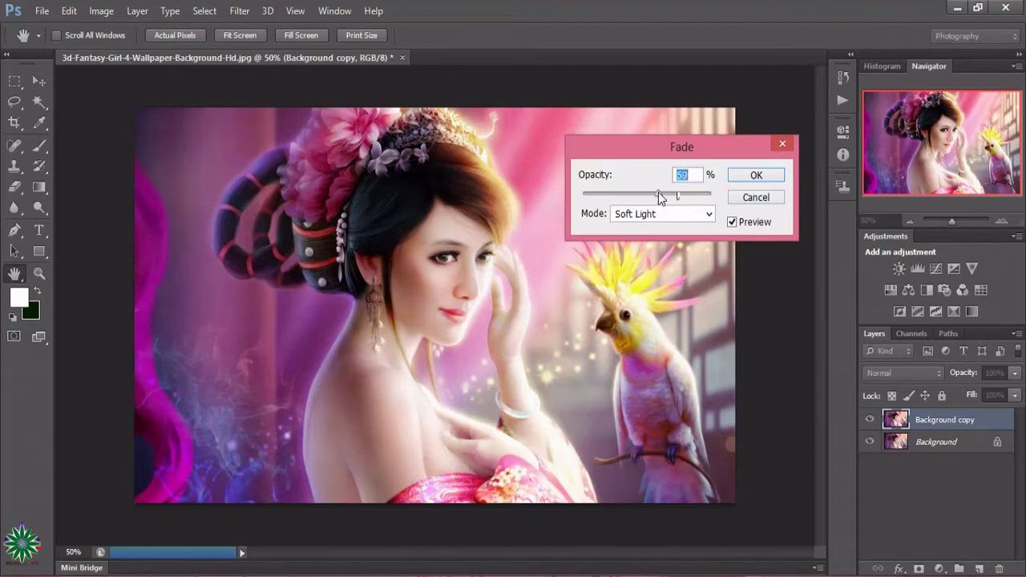
left_click(747, 178)
key("v")
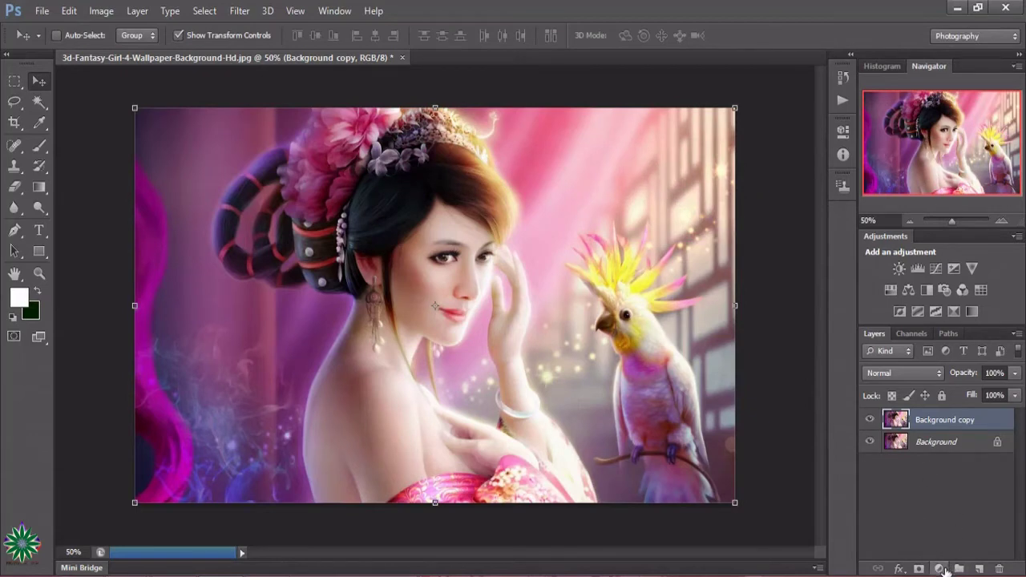
Step: Add a Solid Color fill layer in a saturated magenta
left_click(941, 568)
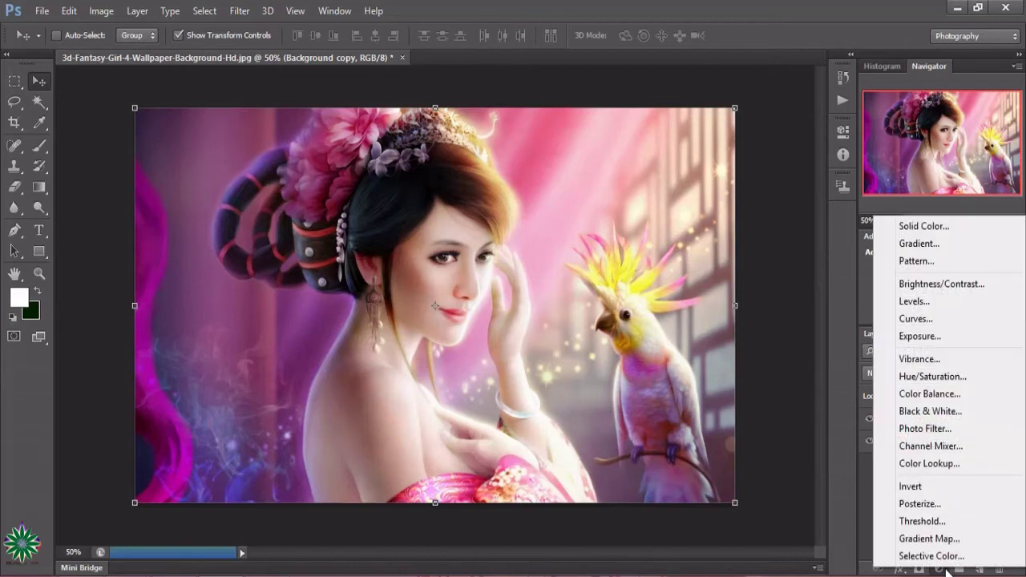
left_click(947, 228)
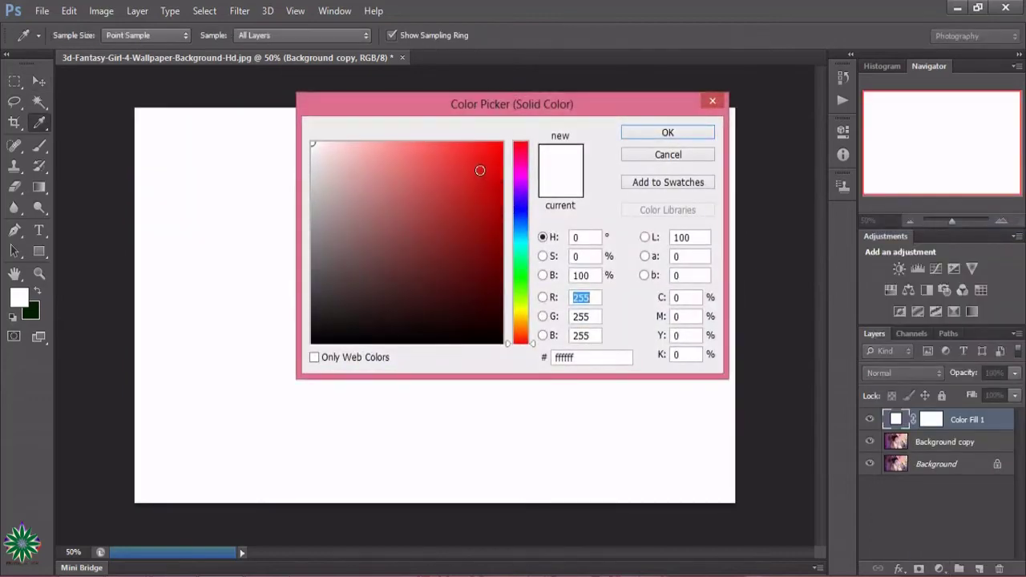
left_click(520, 173)
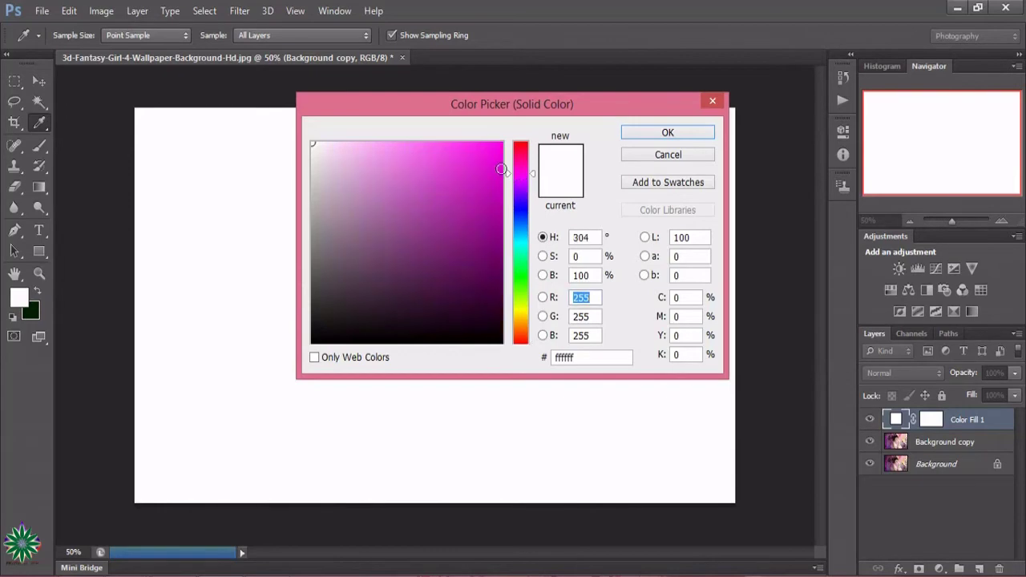
left_click(479, 158)
left_click(666, 133)
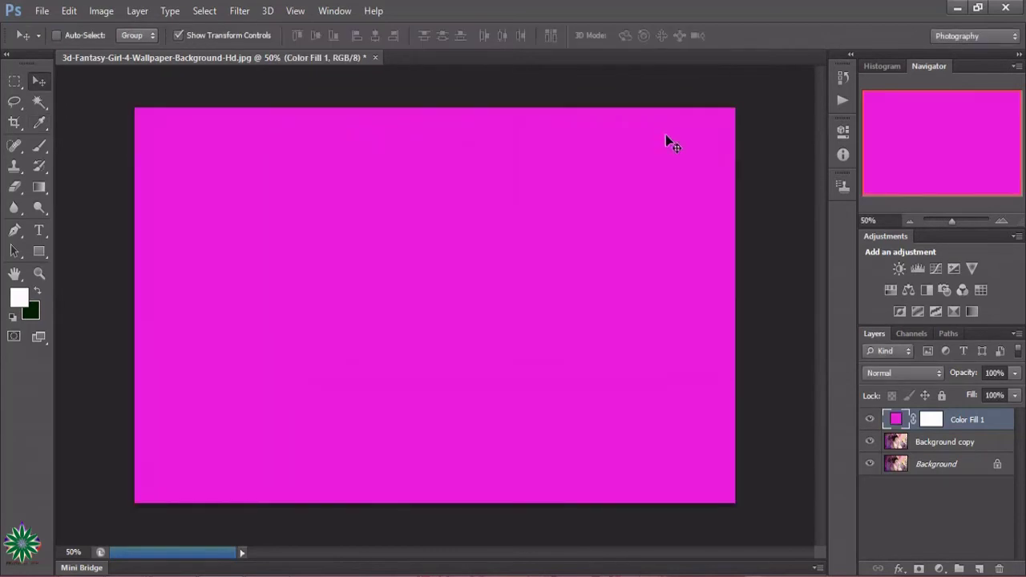
Step: Set Color Fill 1 to Soft Light blend mode at 41% opacity
left_click(897, 374)
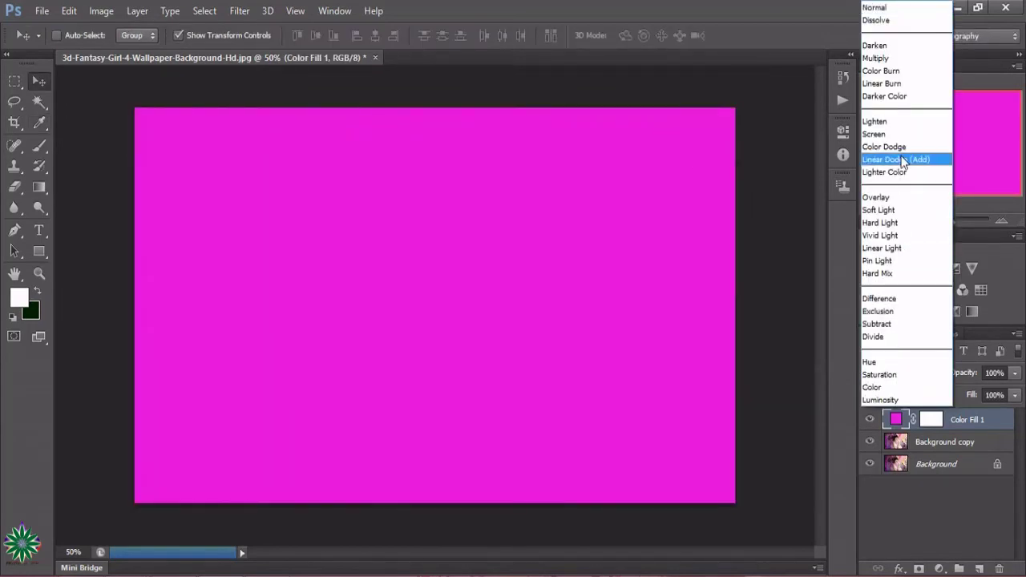
left_click(890, 211)
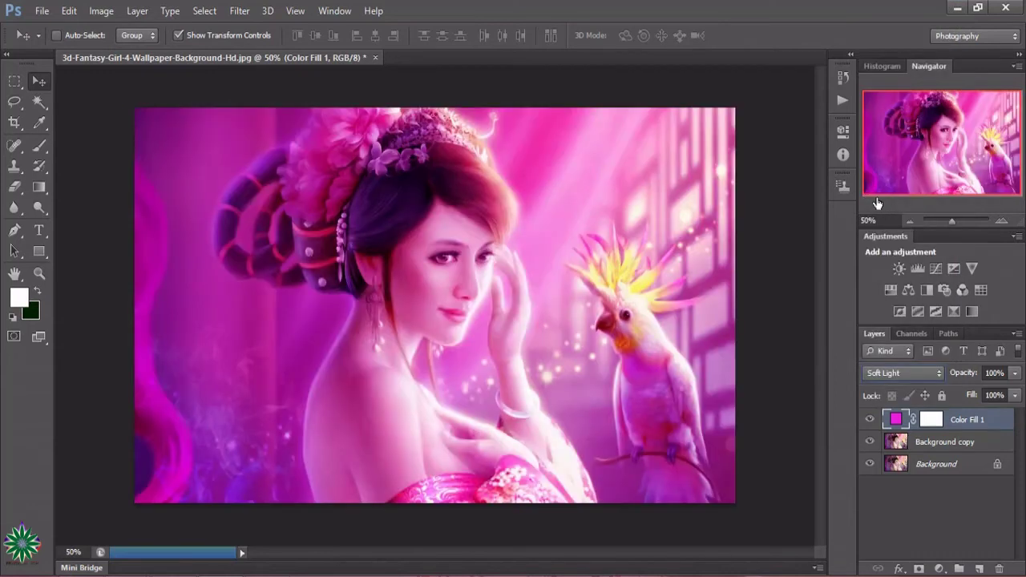
left_click(1014, 373)
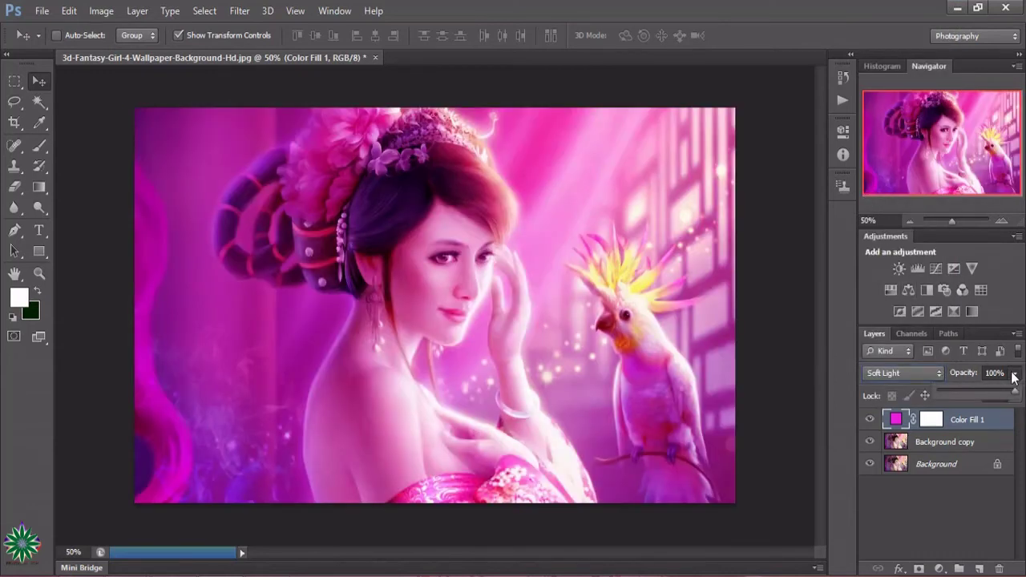
left_click_drag(1013, 393, 999, 399)
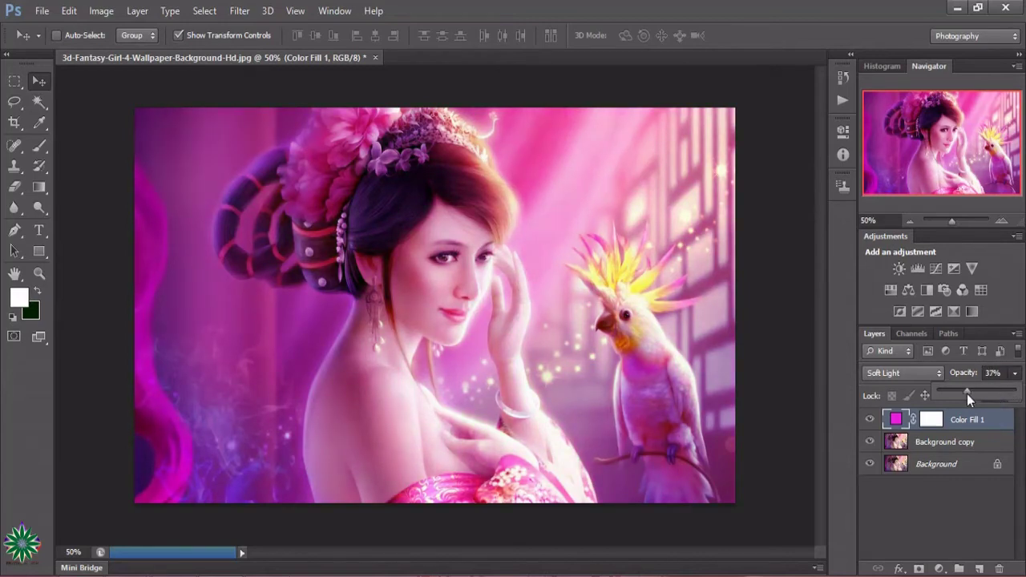
left_click_drag(957, 394, 947, 393)
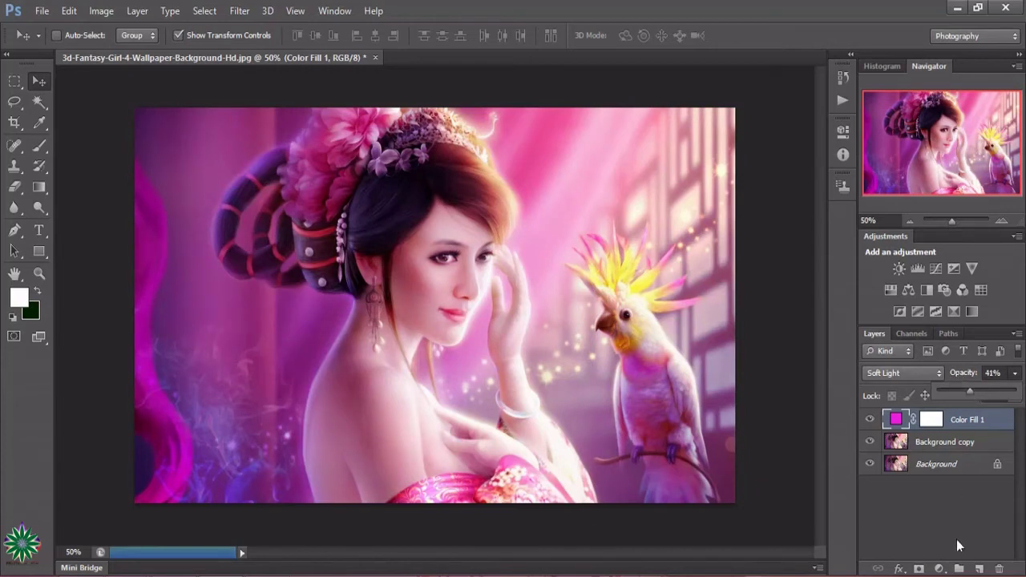
Step: Add a Levels layer with output 15–220 and input levels 42, 0.94, 226
left_click(939, 569)
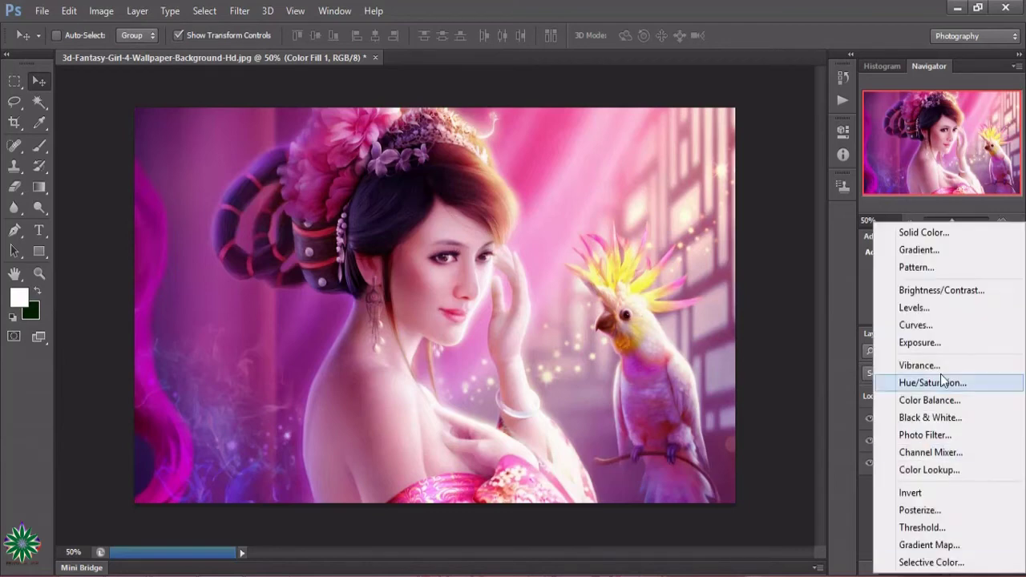
left_click(928, 308)
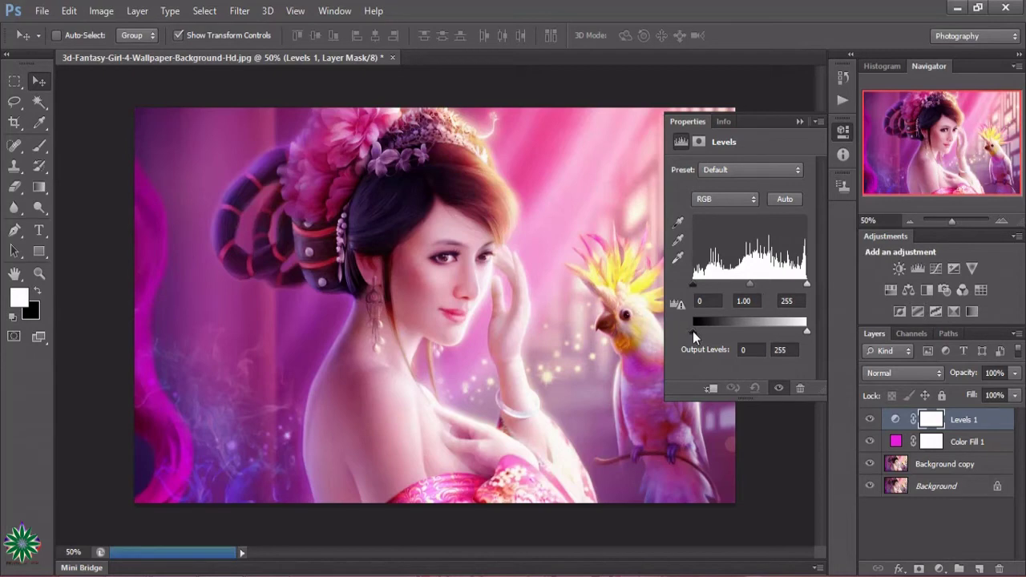
left_click_drag(692, 331, 699, 328)
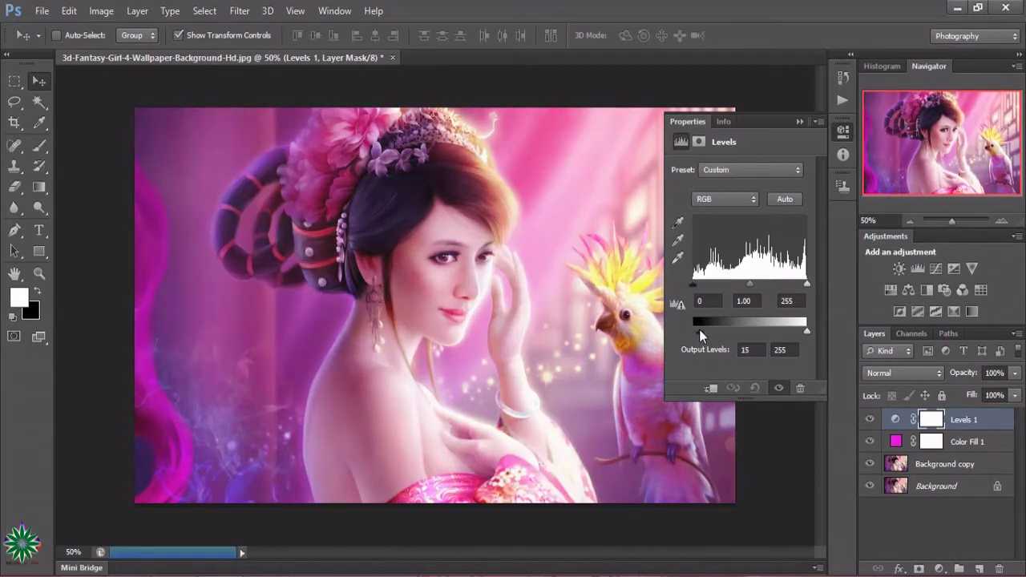
left_click_drag(805, 331, 792, 331)
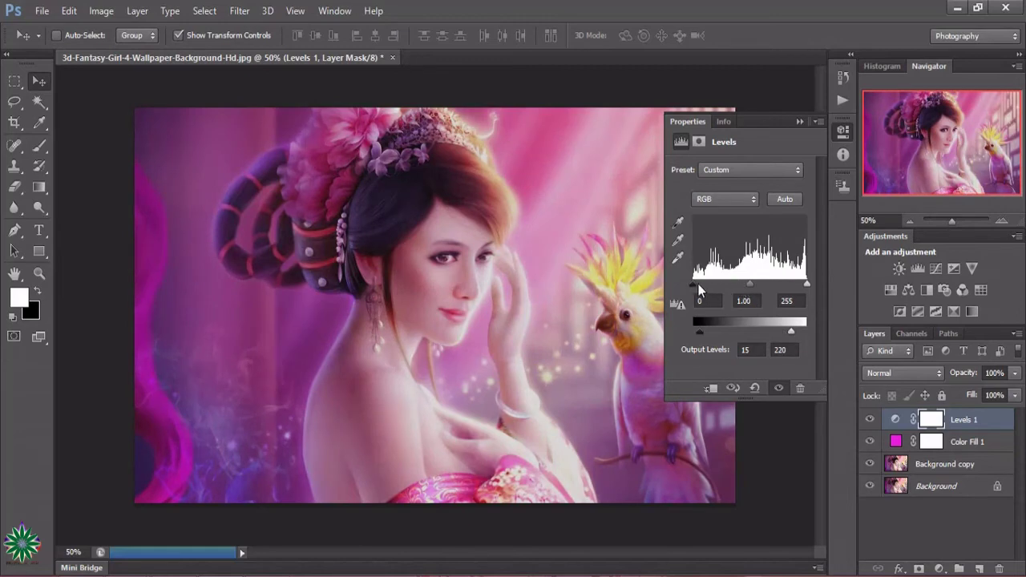
mouse_move(694, 285)
left_mouse_down()
mouse_move(713, 295)
mouse_move(796, 288)
left_mouse_up()
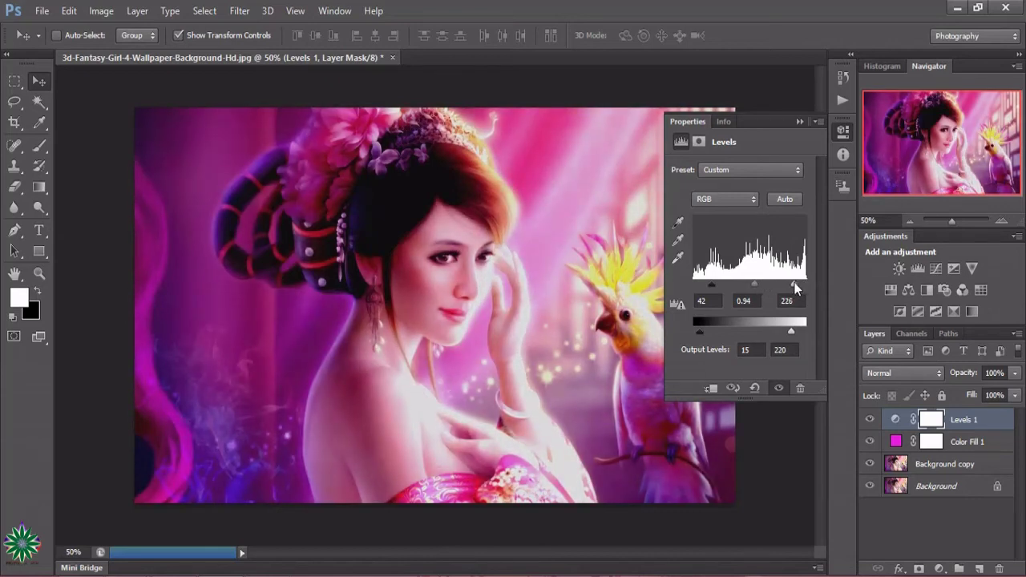
left_click(799, 123)
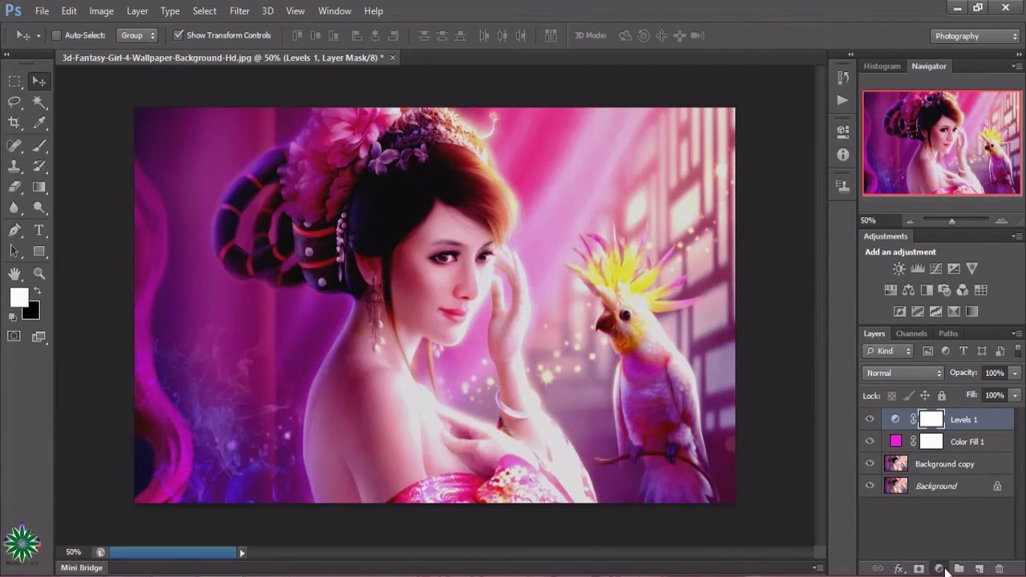
Step: Add a Curves adjustment layer and lower the RGB highlight output to 231
left_click(942, 568)
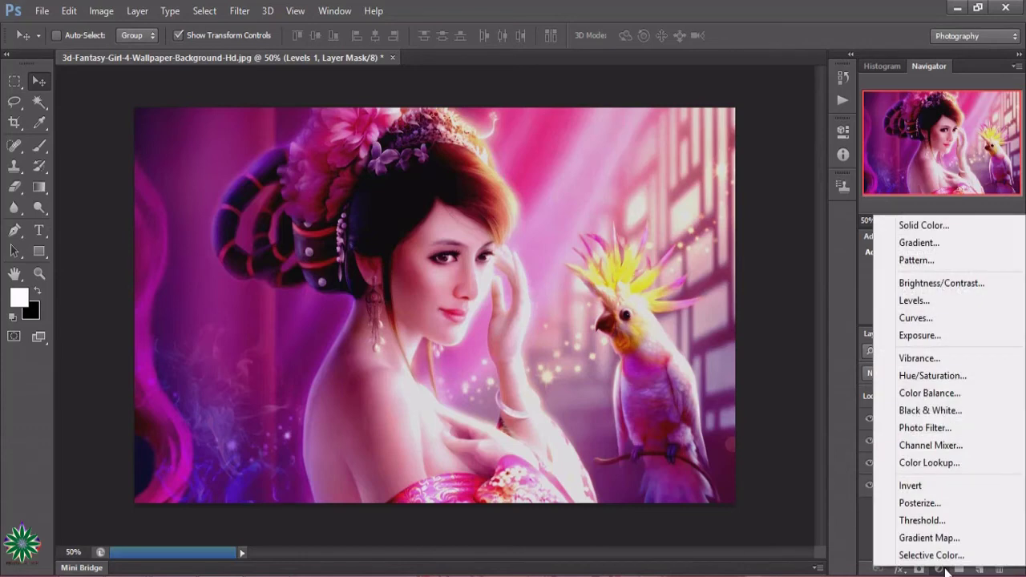
left_click(916, 321)
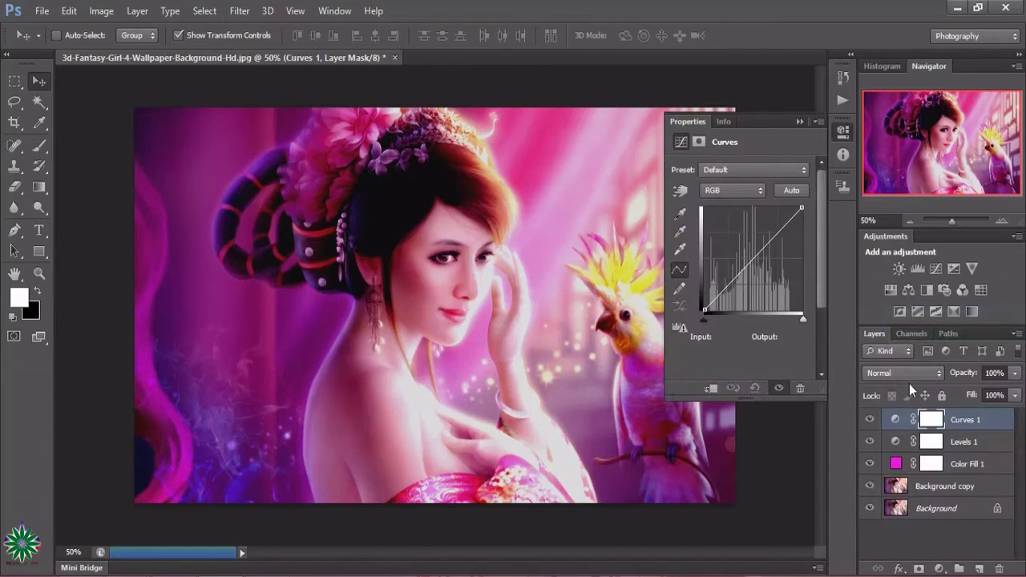
left_click(801, 208)
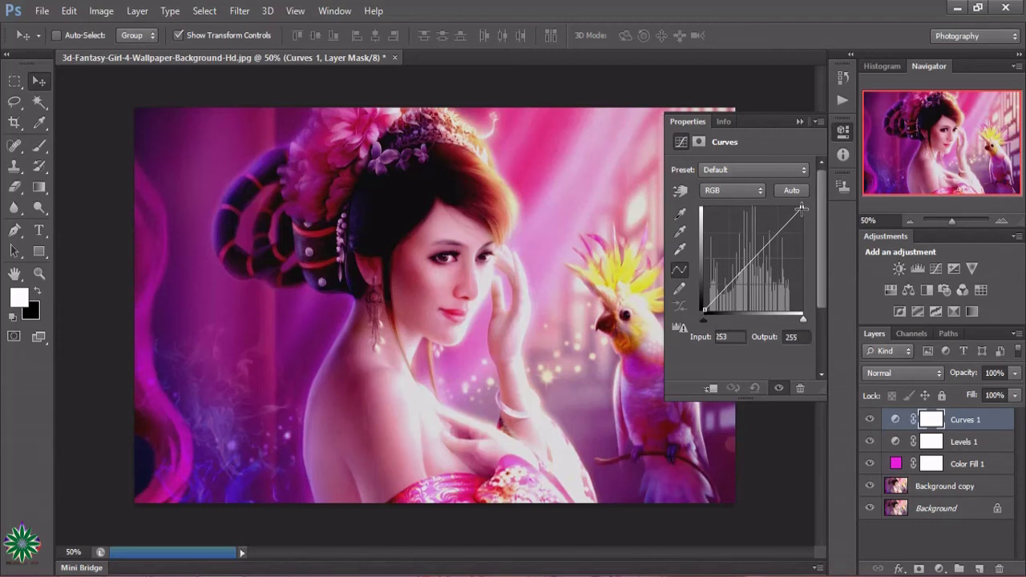
left_click_drag(801, 208, 802, 217)
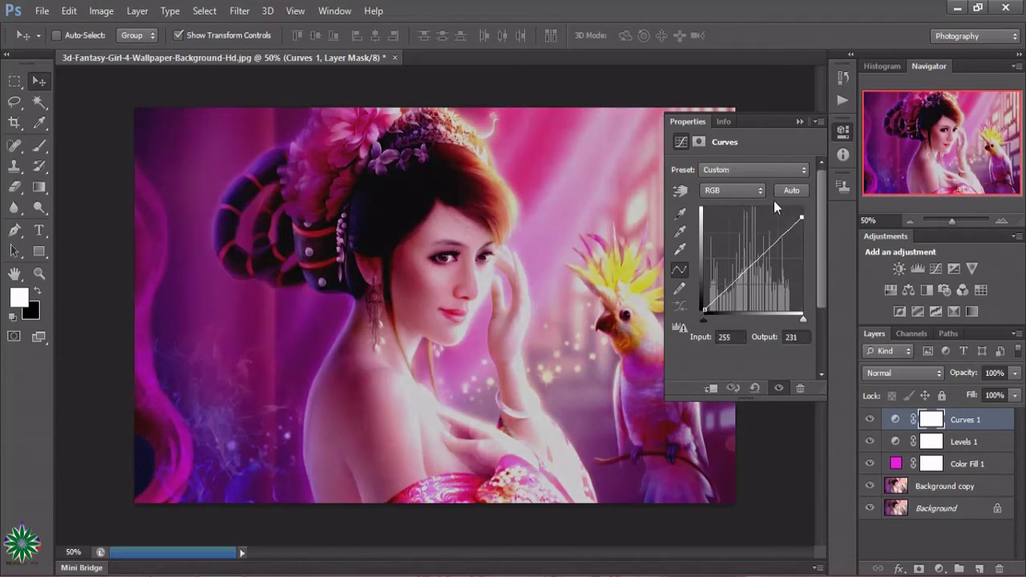
Step: Lower the Blue channel highlights to 206 and move the Green black point to 40
left_click(754, 193)
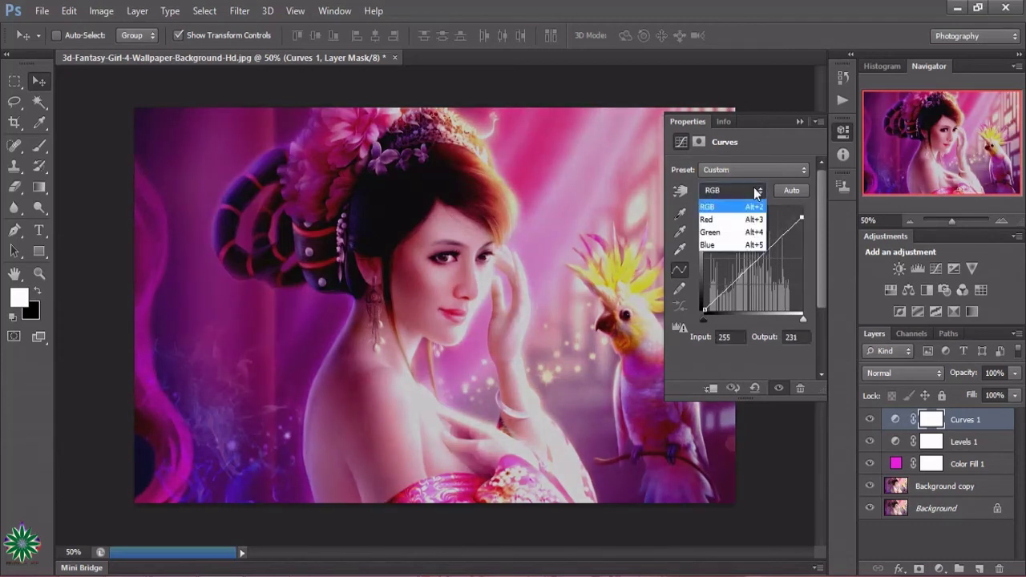
left_click(736, 244)
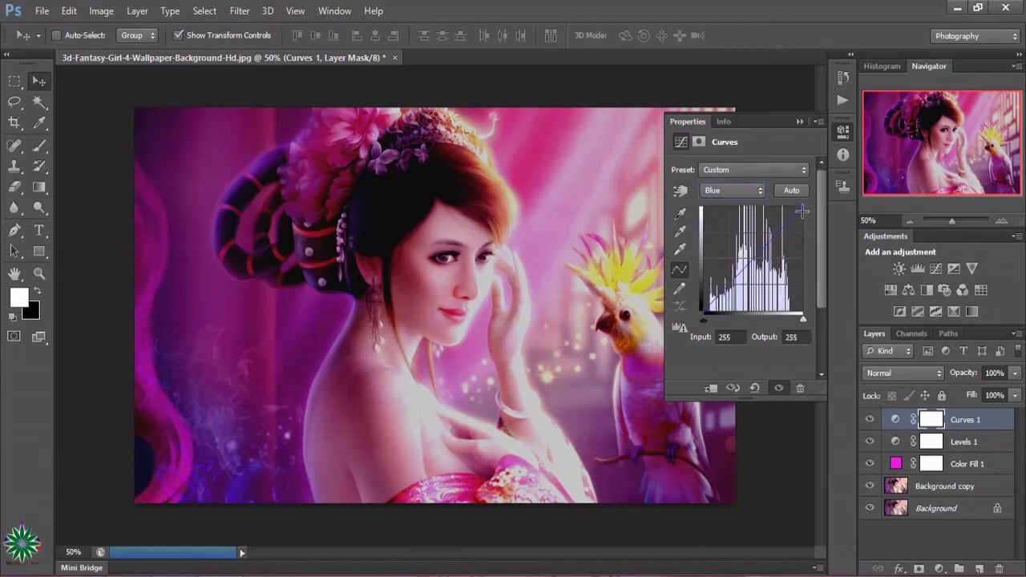
left_click_drag(801, 209, 806, 231)
left_click(734, 191)
left_click(742, 233)
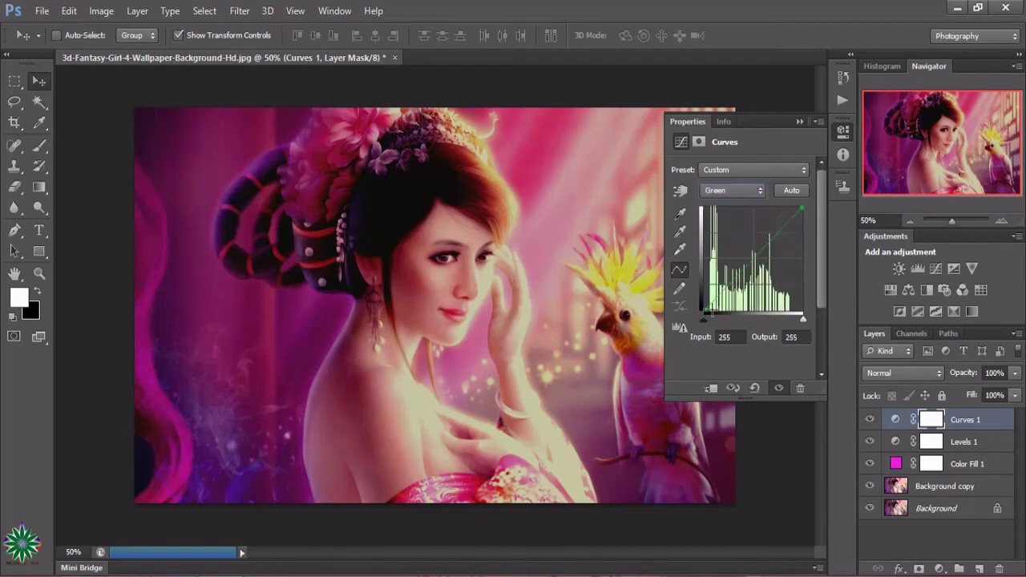
left_click_drag(704, 309, 718, 314)
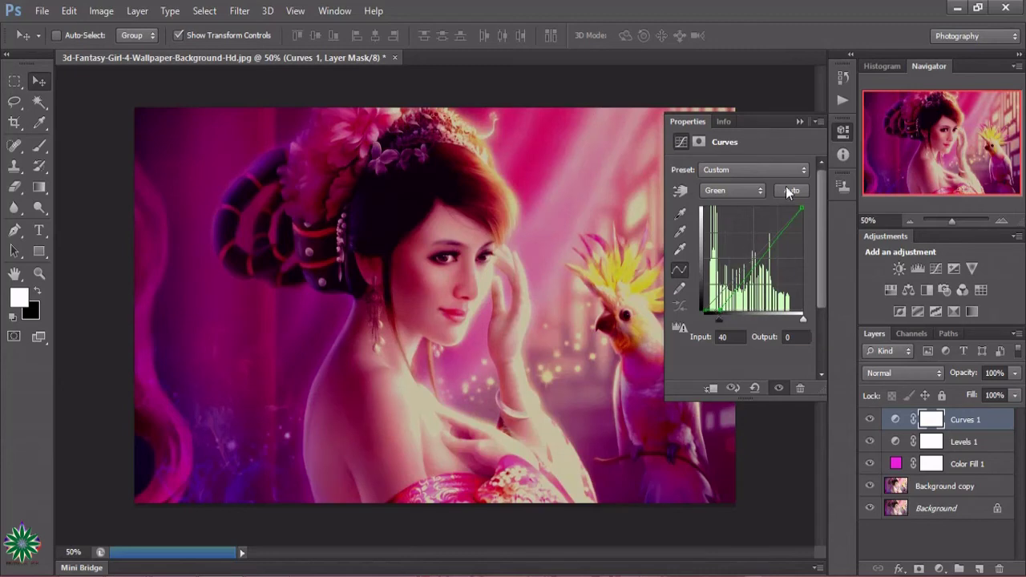
left_click(804, 120)
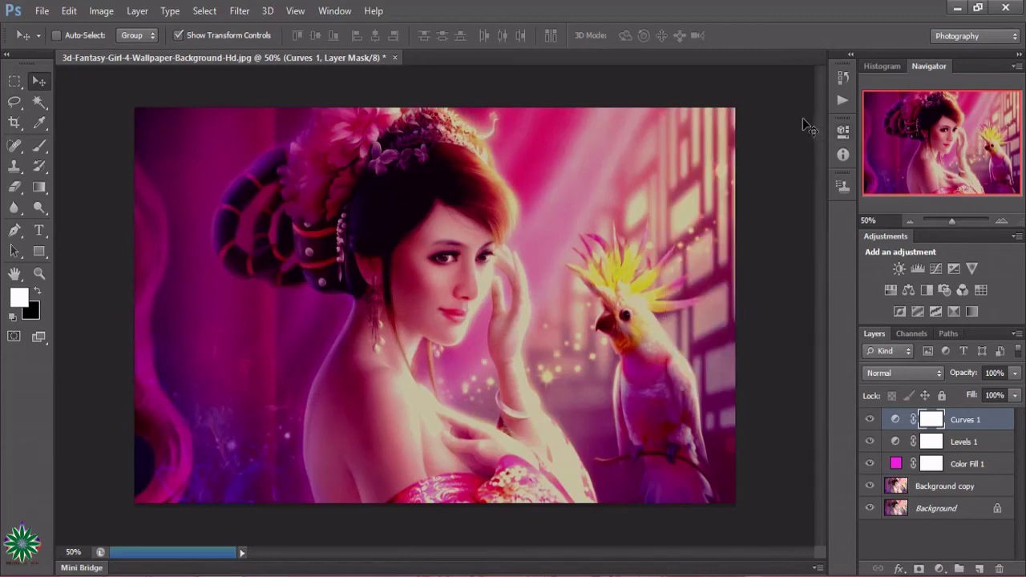
Step: Lower Curves 1 opacity to 71% and toggle it off and on to compare
left_click(1015, 375)
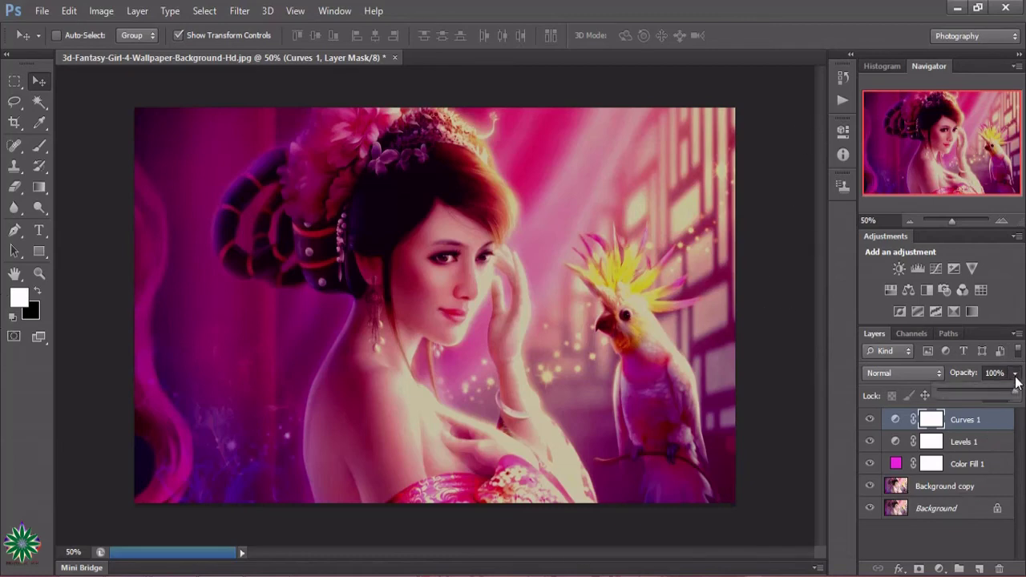
left_click_drag(1016, 394, 998, 394)
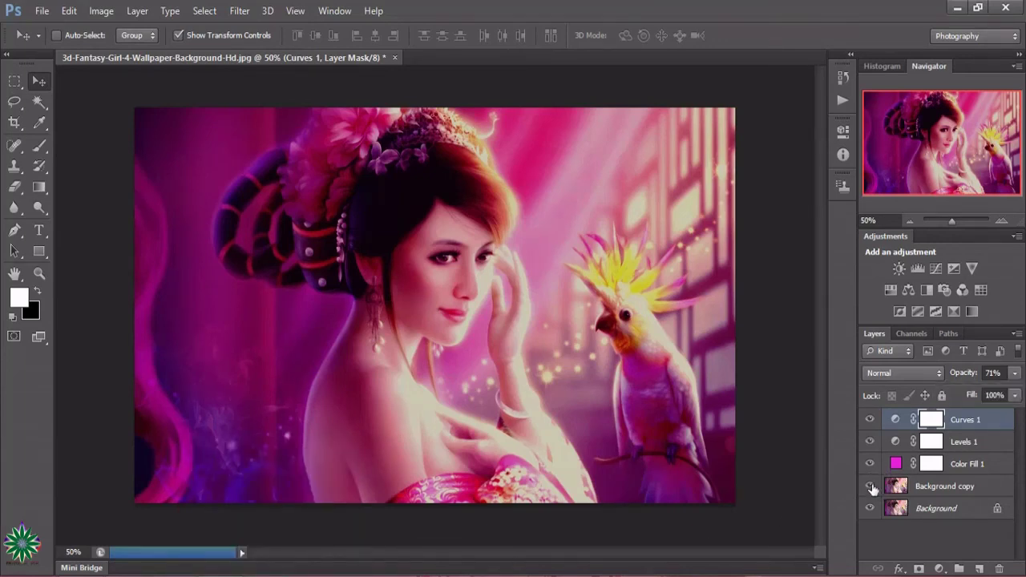
left_click(870, 419)
Step: Toggle Levels 1, Color Fill 1, Background copy and Background visibility for before-and-after comparisons
left_click(870, 442)
left_click(870, 442)
left_click(870, 463)
left_click(869, 463)
left_click(869, 486)
left_click(869, 509)
left_click(870, 486)
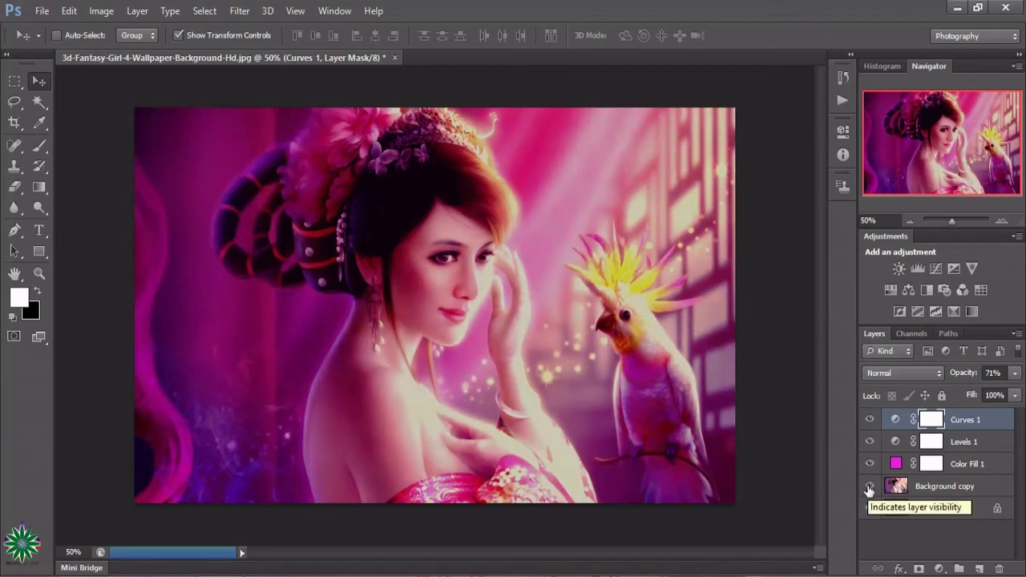
left_click(870, 441)
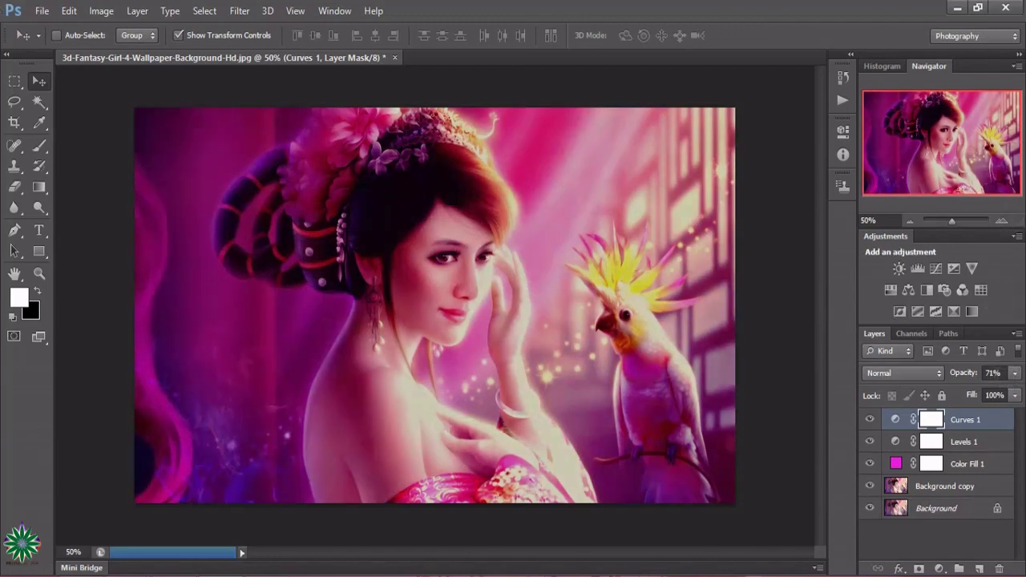